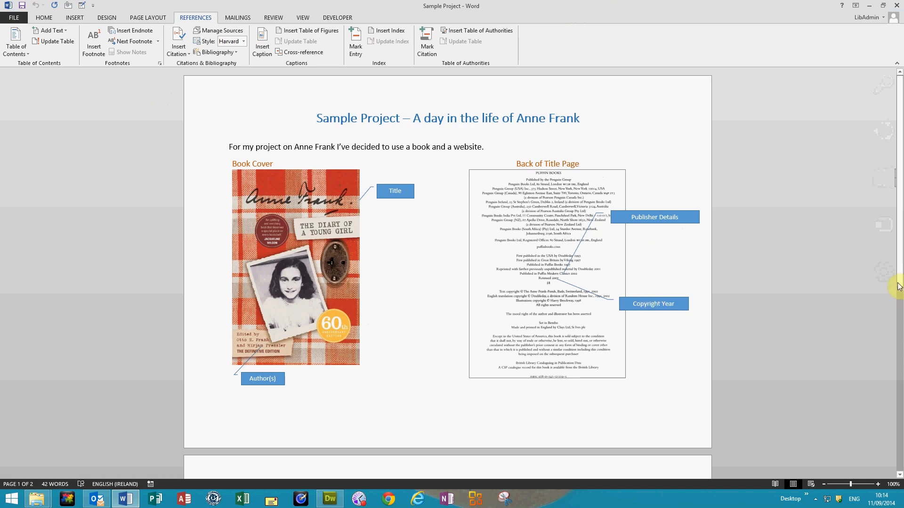
# Create a new source in the Source Manager and set its type to Book.
pyautogui.moveTo(899, 285); pyautogui.dragTo(900, 413)
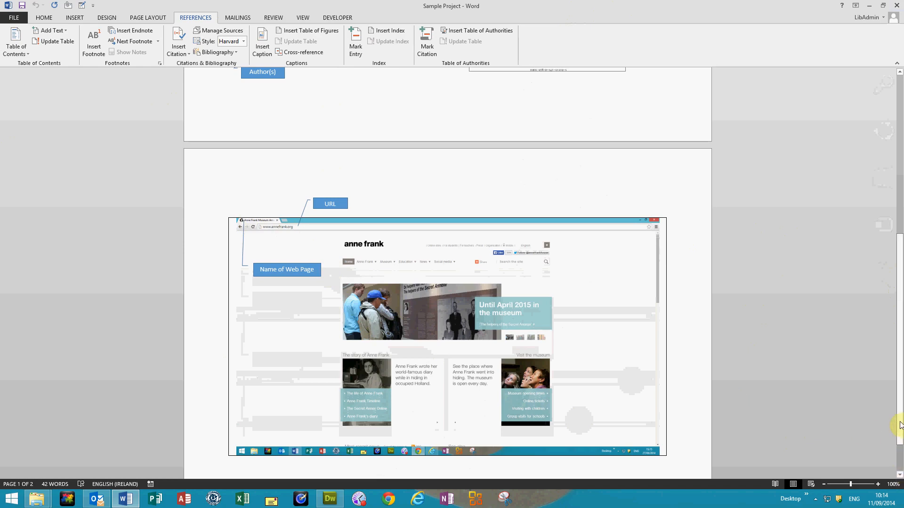
pyautogui.moveTo(900, 426); pyautogui.dragTo(892, 158)
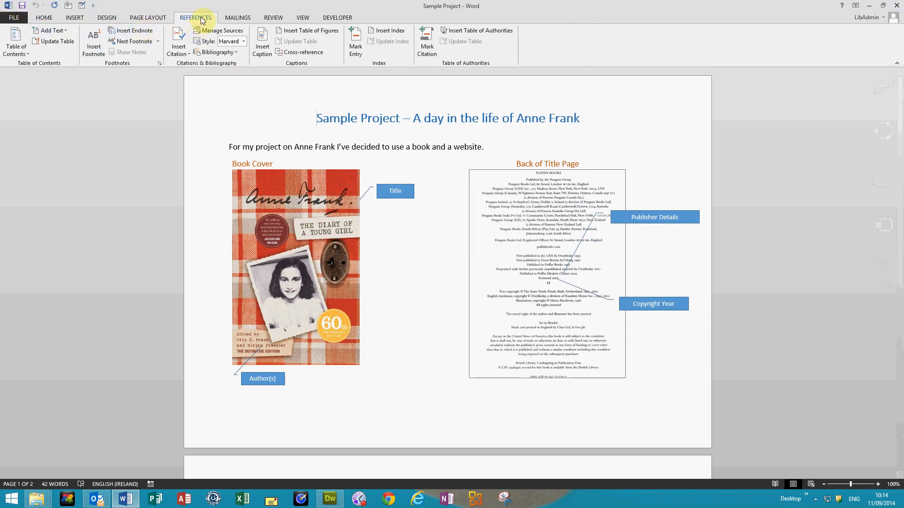
pyautogui.click(213, 32)
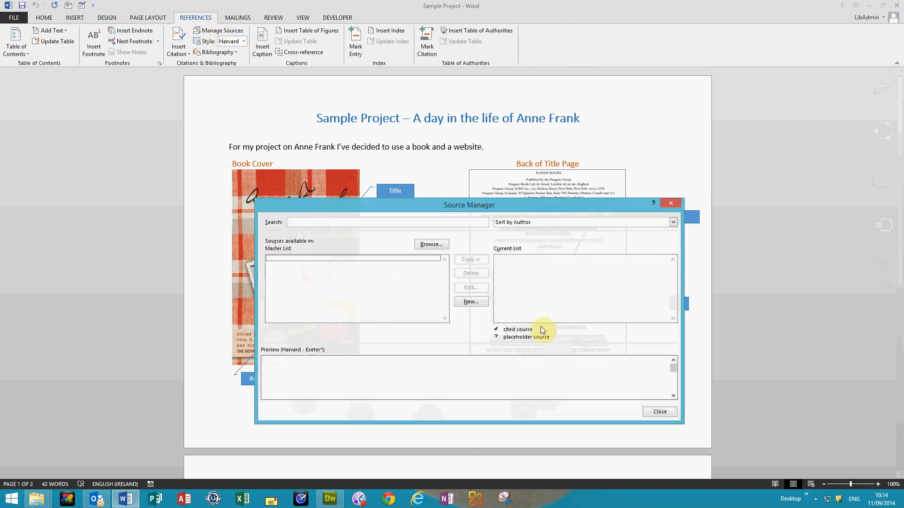
pyautogui.click(470, 302)
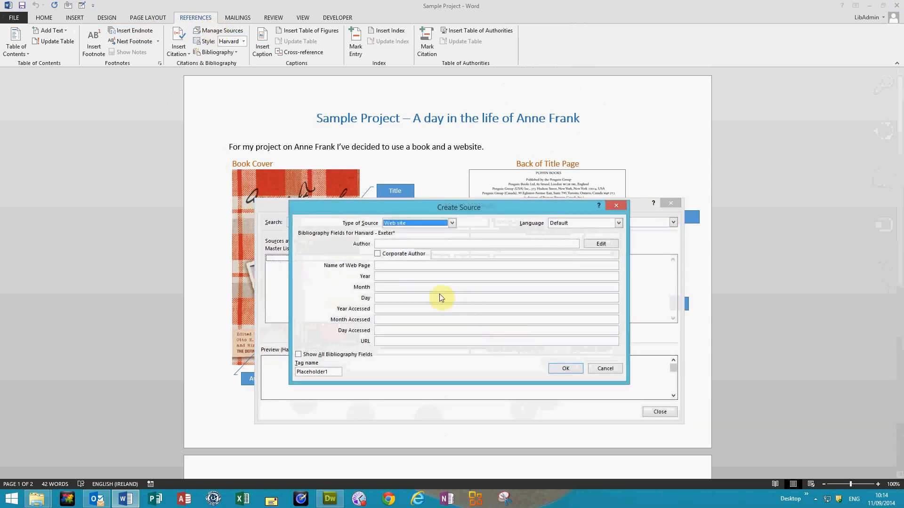
pyautogui.click(451, 224)
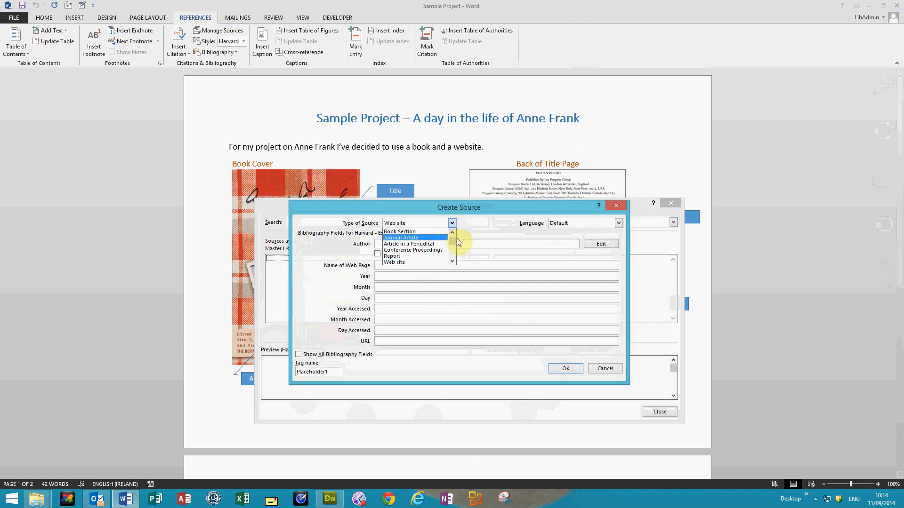
pyautogui.click(451, 237)
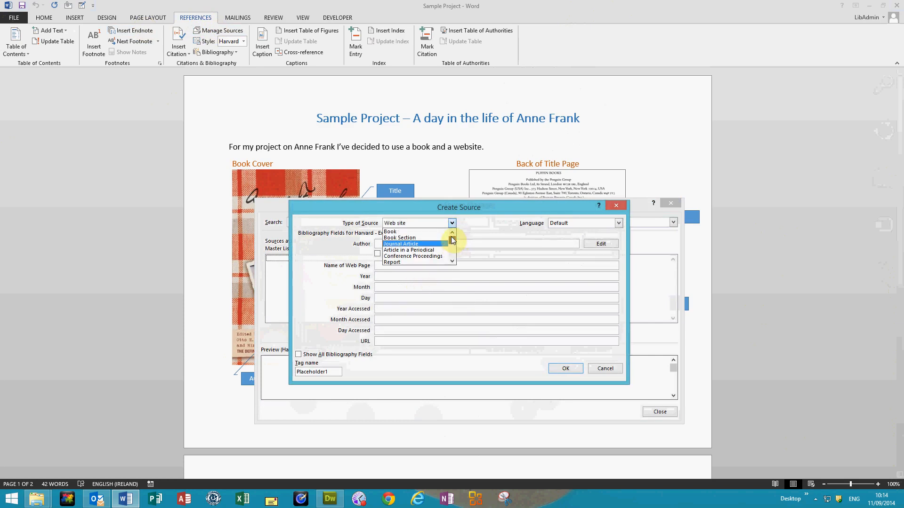
pyautogui.click(408, 231)
pyautogui.click(397, 246)
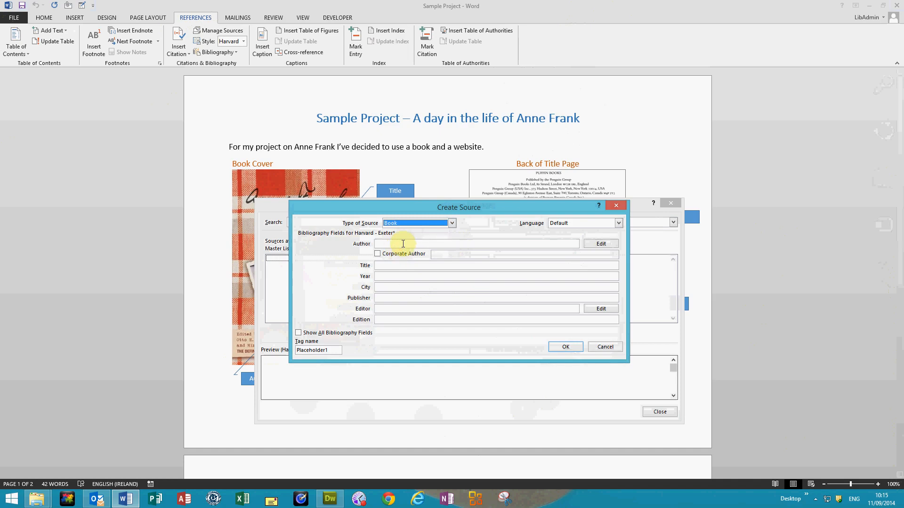
# Add the book's two authors, Otto H Frank and Mirjam Pressler, as separate names in the author list.
pyautogui.click(601, 242)
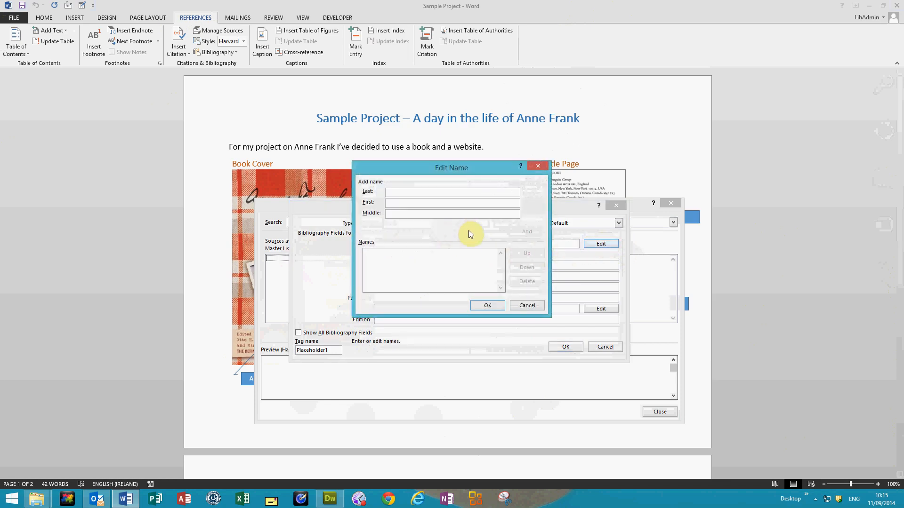
pyautogui.write('Frank')
pyautogui.write('Otto')
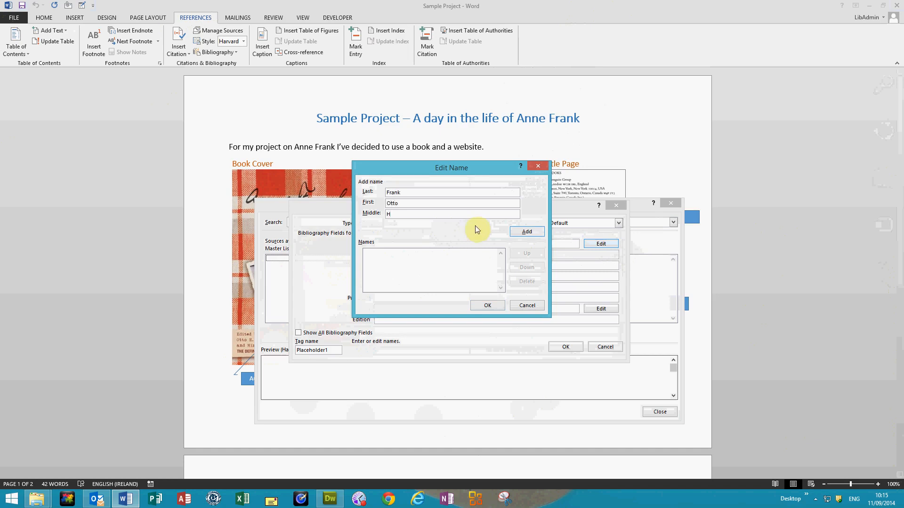
pyautogui.click(528, 232)
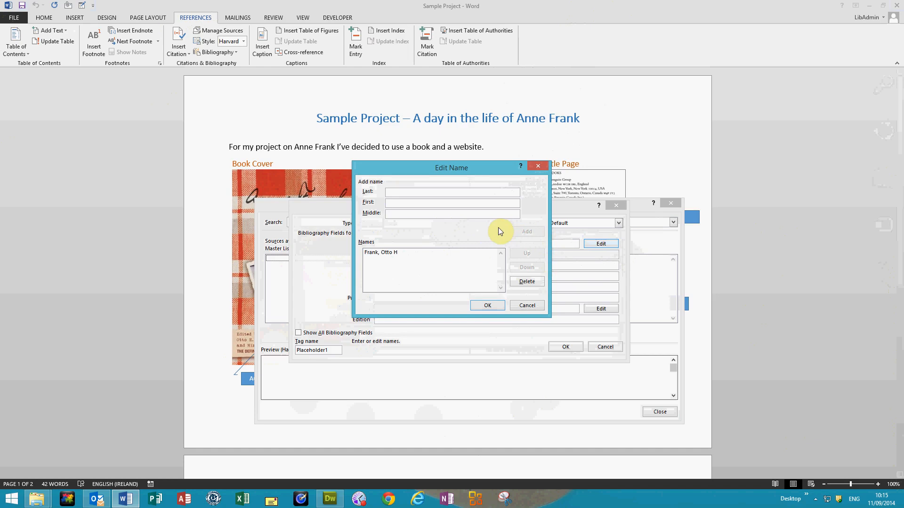
pyautogui.write('Pressler')
pyautogui.write('M')
pyautogui.write('irjam')
pyautogui.click(527, 230)
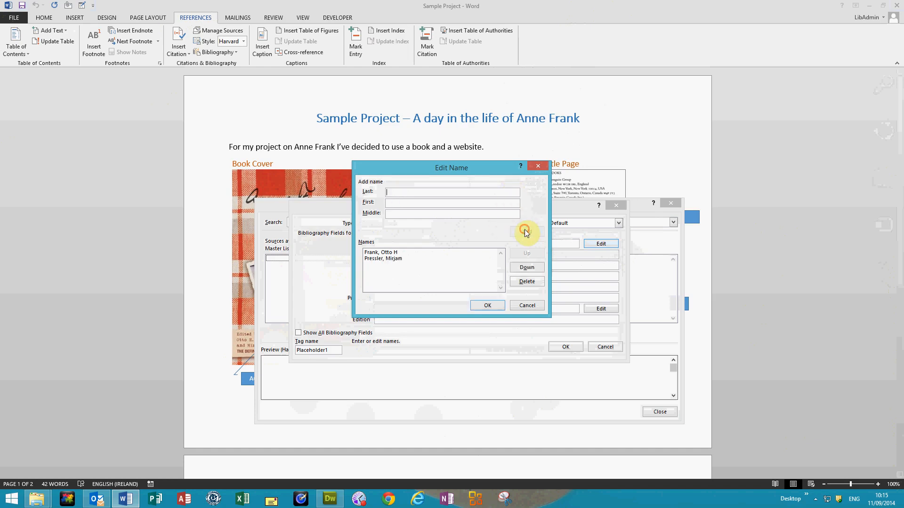
pyautogui.click(487, 305)
# Enter "Anne Frank: The diary of a young girl" as the book's title.
pyautogui.click(393, 267)
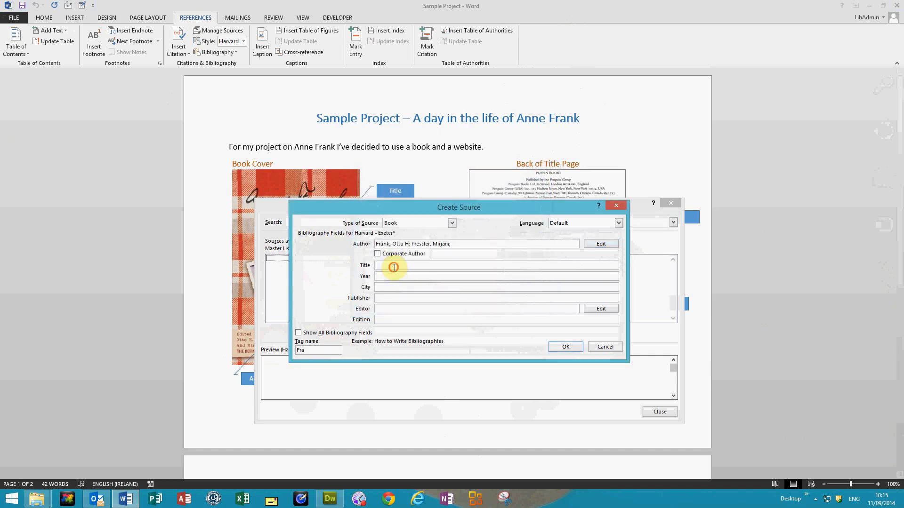
pyautogui.write('Anne FRan')
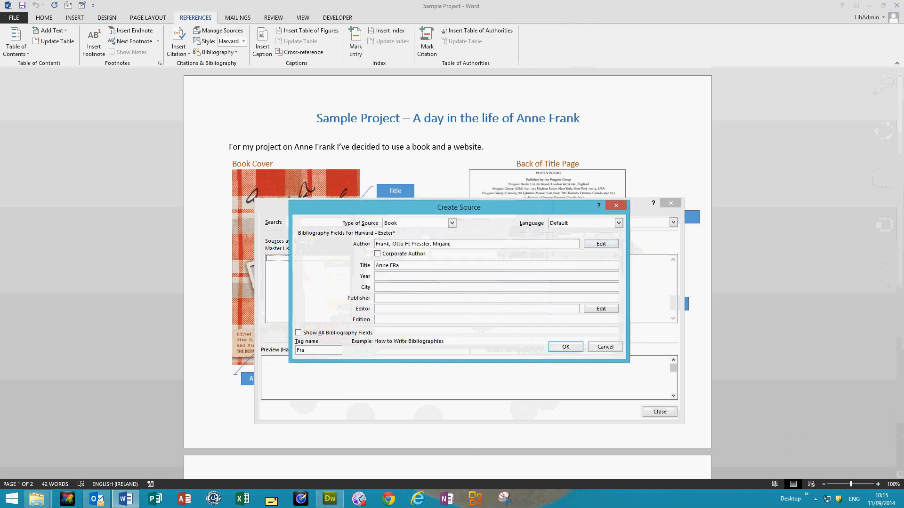
pyautogui.press('BackSpace')
pyautogui.press('BackSpace')
pyautogui.write('rank: The diary of a young girl')
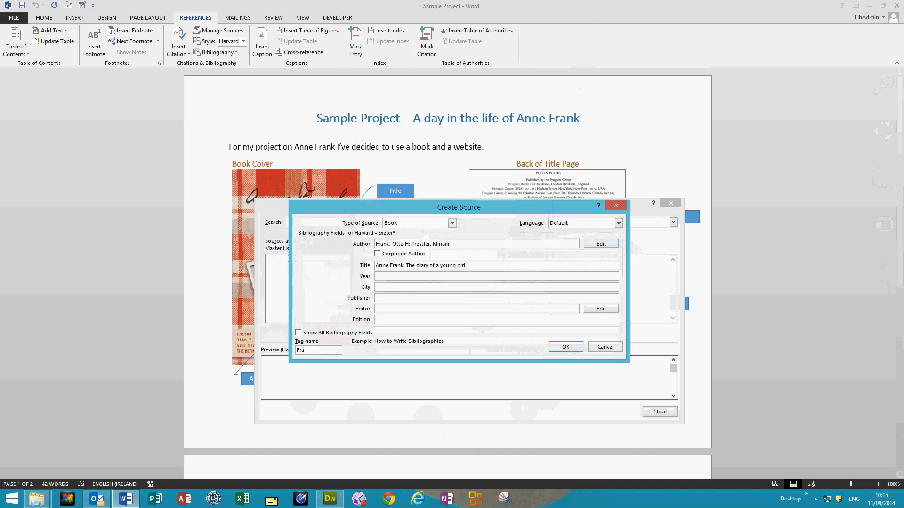
# Set the book's year to 2007, city to London and publisher to Puffin Modern Classics, and save the source.
pyautogui.click(395, 276)
pyautogui.write('2007')
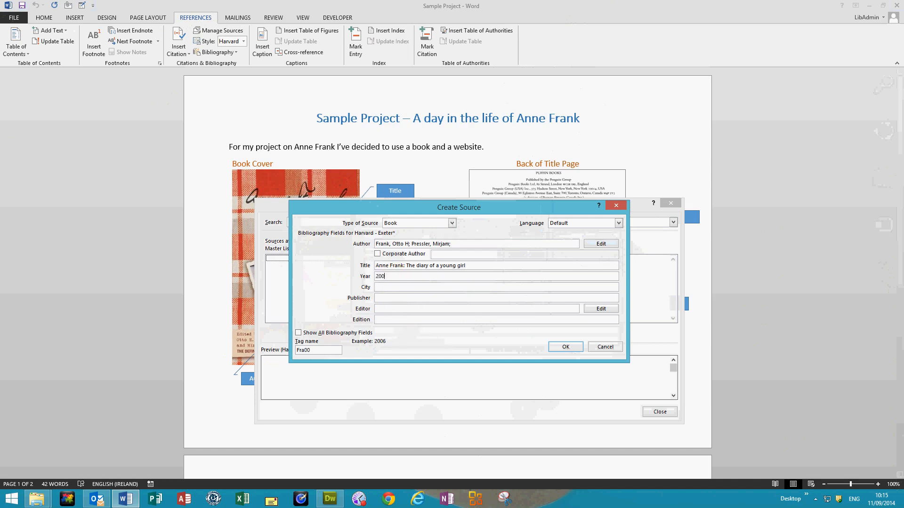
pyautogui.click(388, 288)
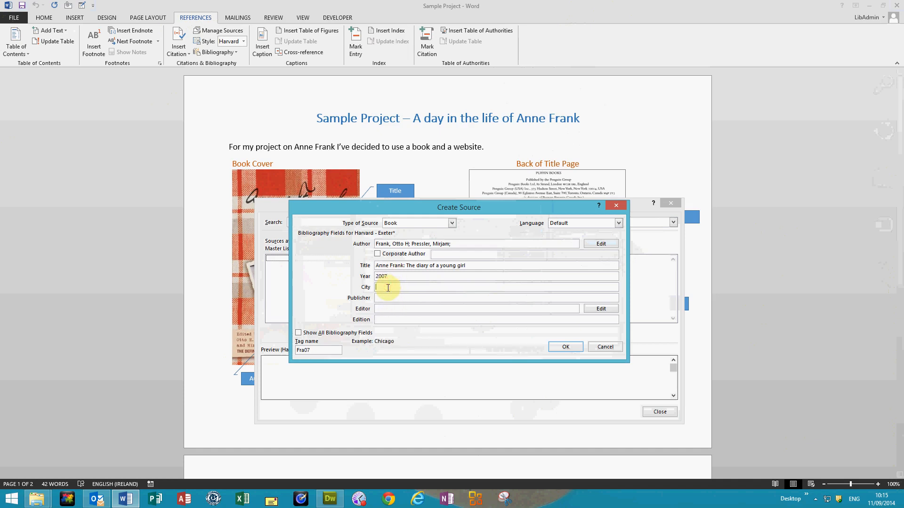
pyautogui.write('London')
pyautogui.press('Tab')
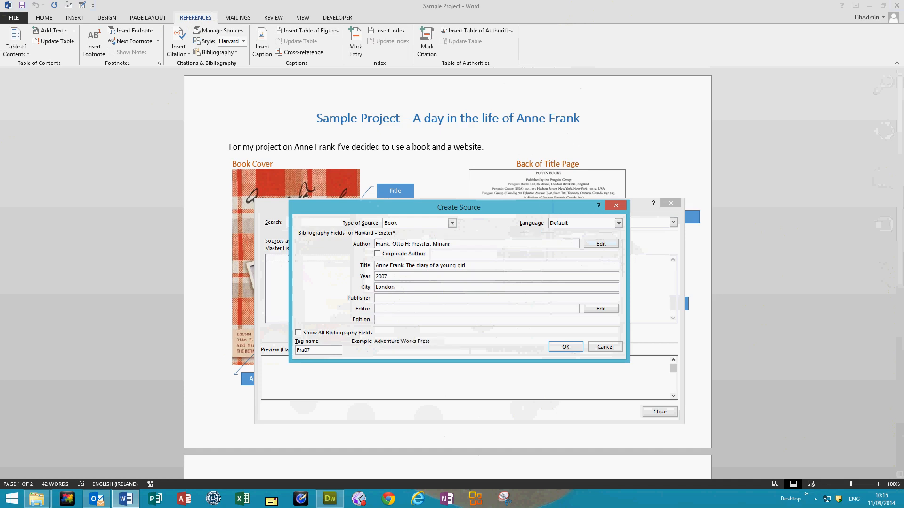
pyautogui.write('Puffin Modern Classics')
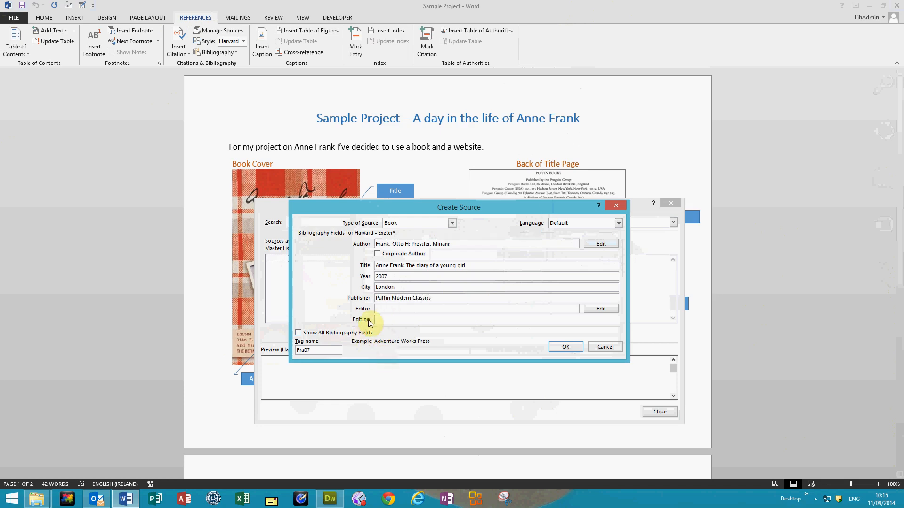
pyautogui.click(554, 348)
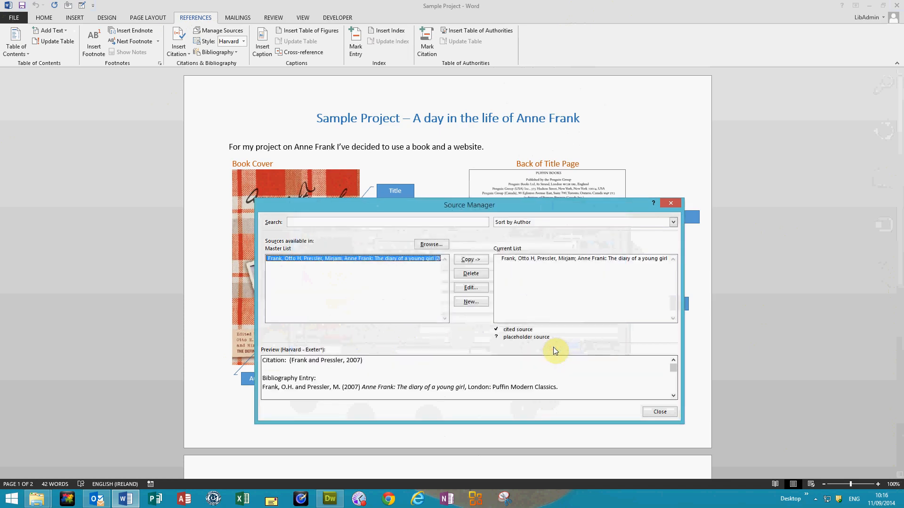
# Create another new source and set its type to Web site.
pyautogui.click(470, 302)
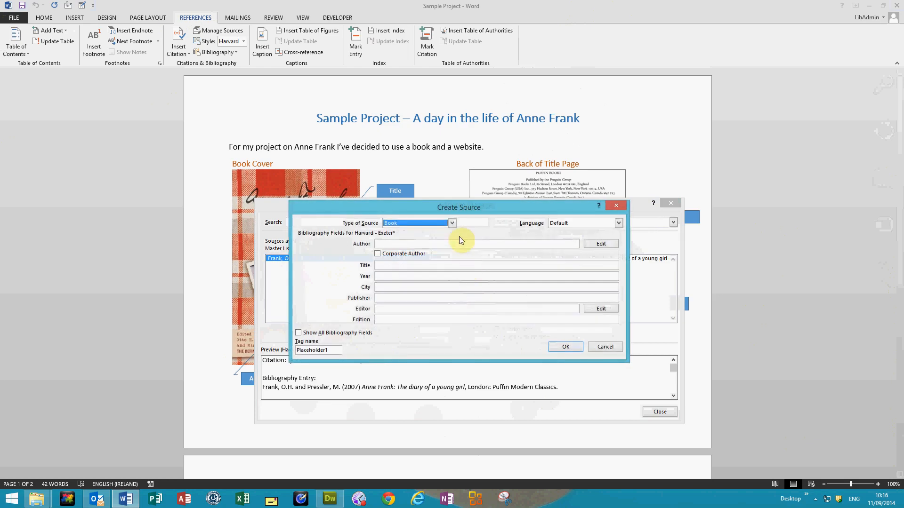
pyautogui.click(452, 223)
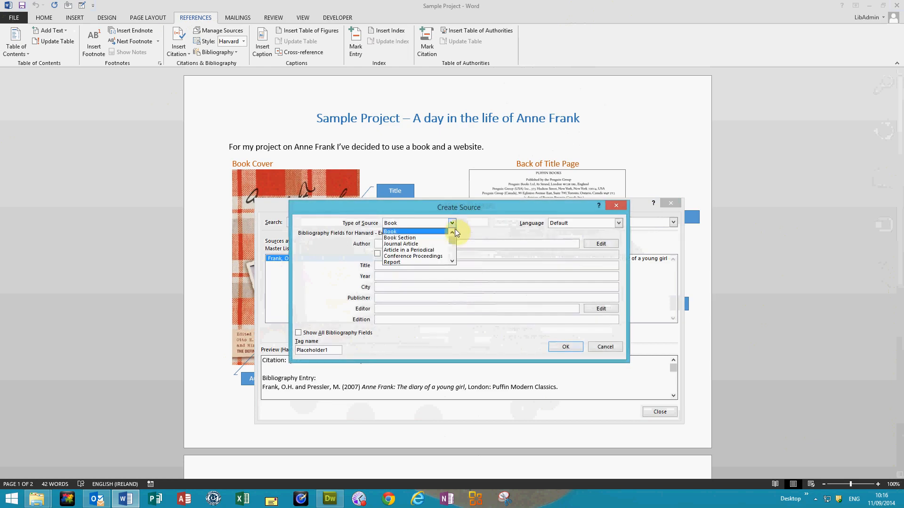
pyautogui.scroll(-1, 449, 239)
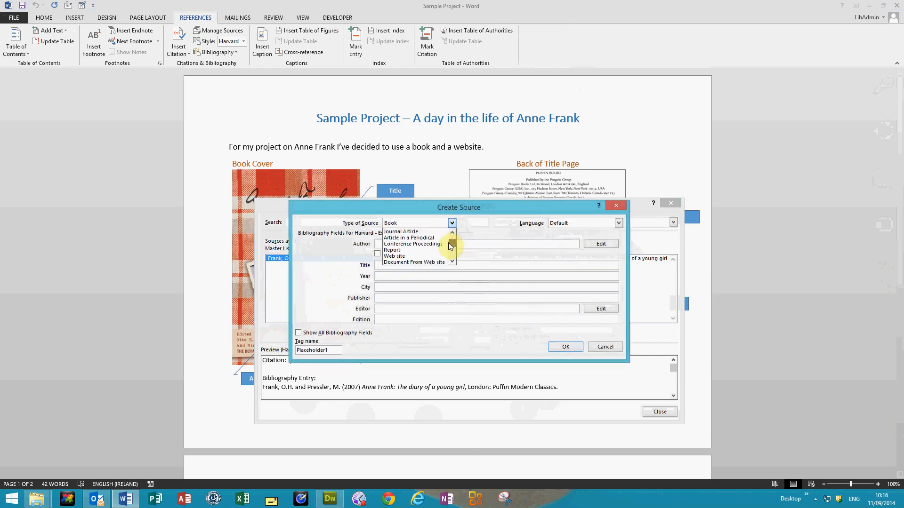
pyautogui.click(412, 257)
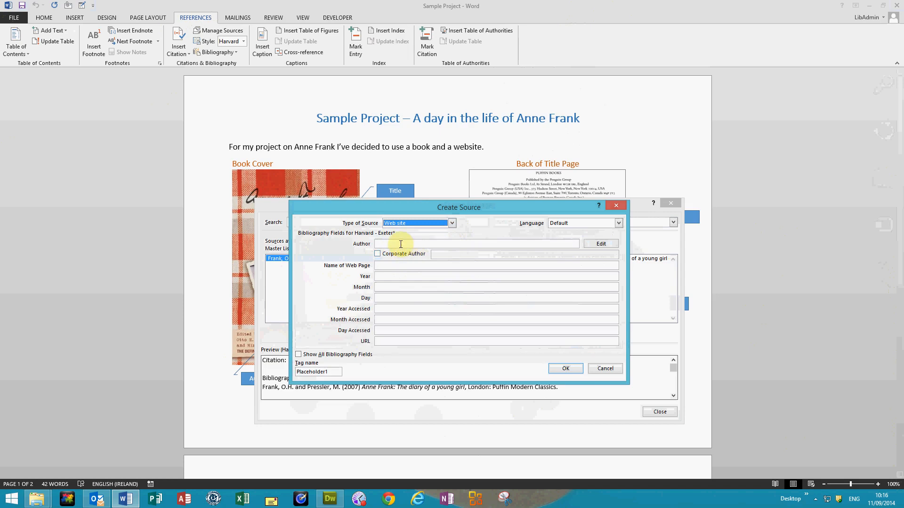
# Give the website source the corporate author Anne Frank House and the web page name Anne Frank Museum.
pyautogui.click(378, 254)
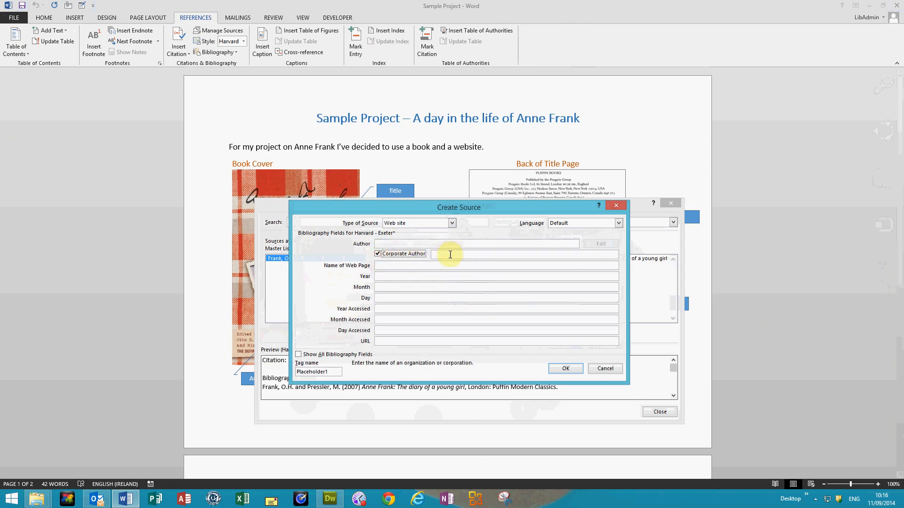
pyautogui.click(450, 255)
pyautogui.write('An')
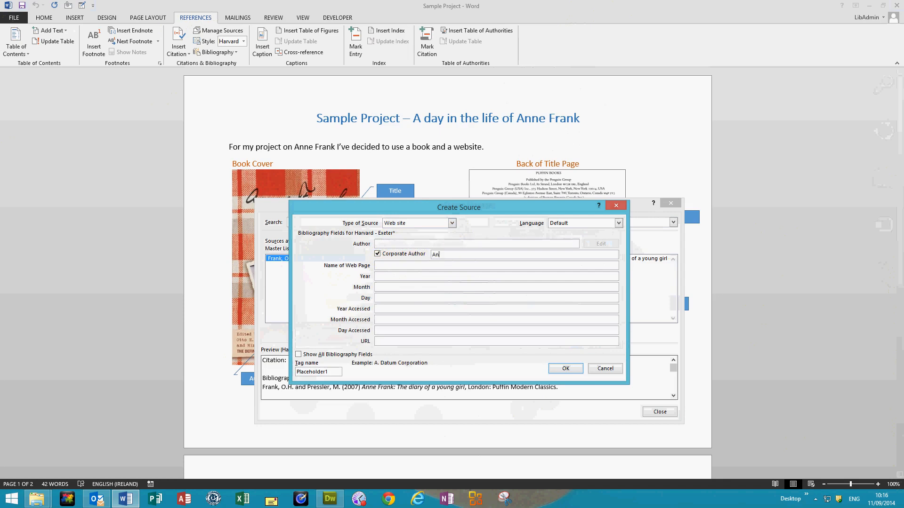
pyautogui.write('ne Frank House')
pyautogui.click(416, 265)
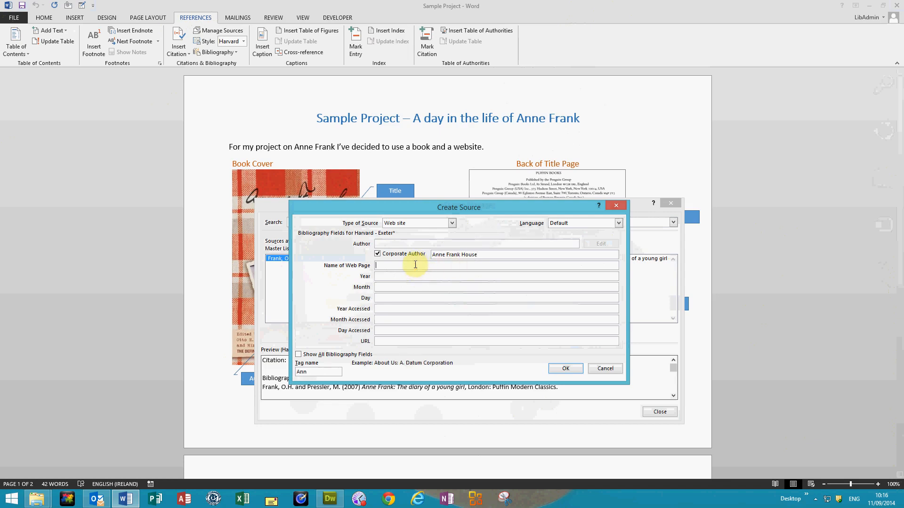
pyautogui.write('Anne ')
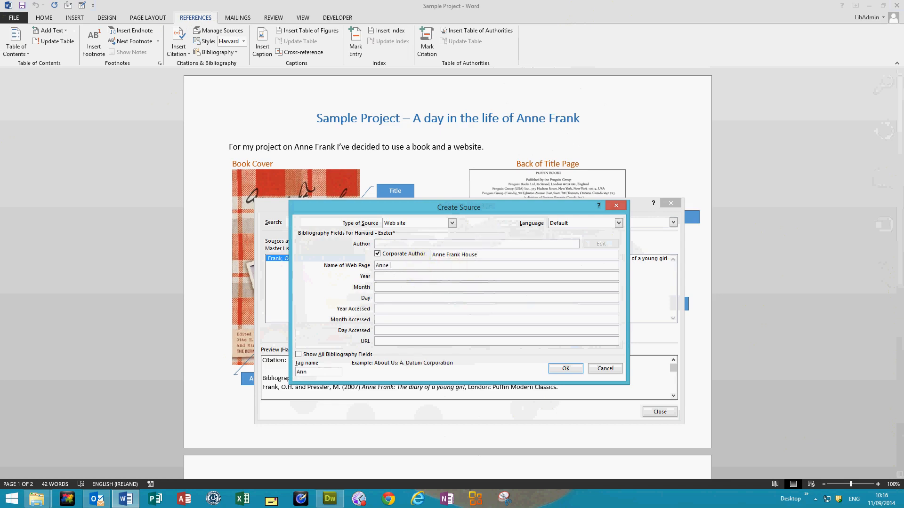
pyautogui.write('Frank Museum')
# Set the website source's access date to year 2014, month September, day 11.
pyautogui.click(389, 311)
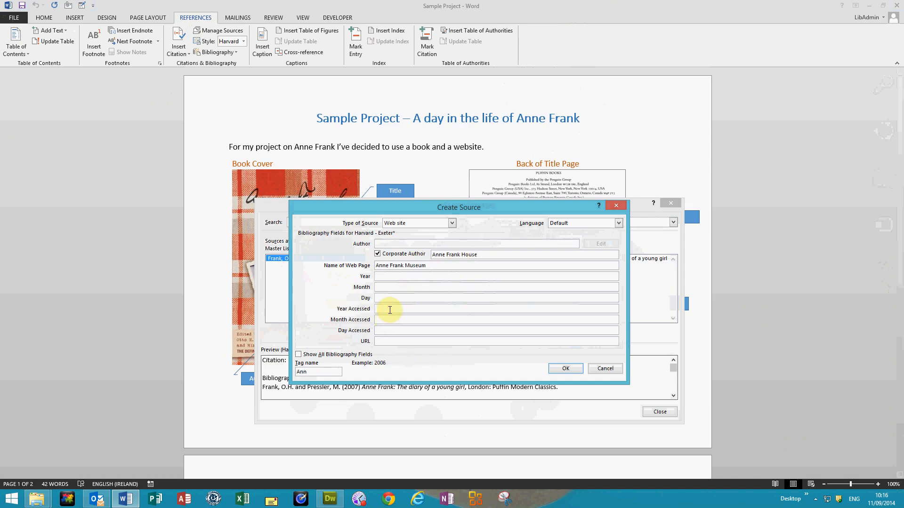
pyautogui.write('2014')
pyautogui.click(391, 320)
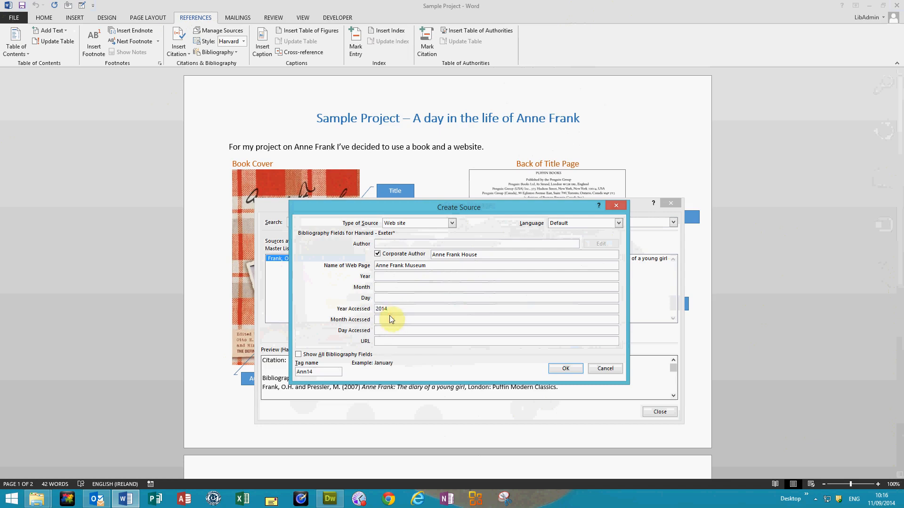
pyautogui.write('September')
pyautogui.click(387, 329)
pyautogui.write('11')
pyautogui.click(411, 338)
pyautogui.click(403, 340)
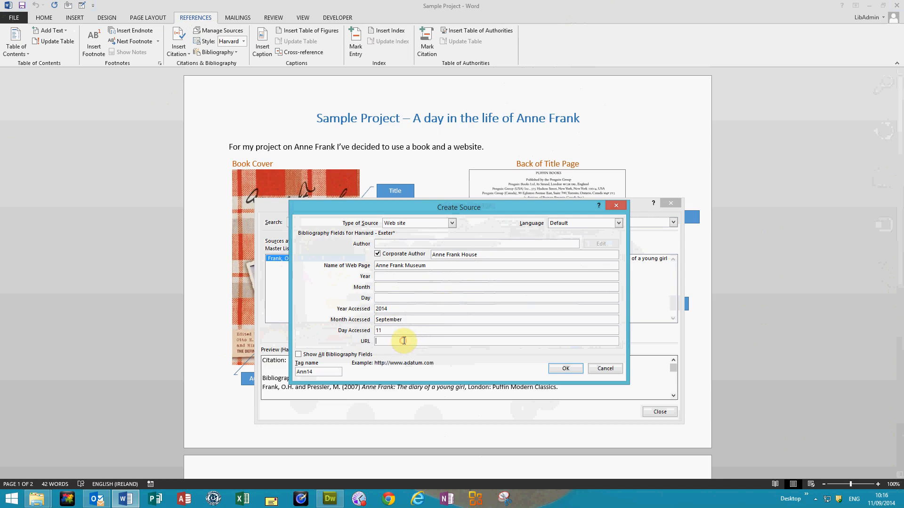
pyautogui.write('www.annefrank.org')
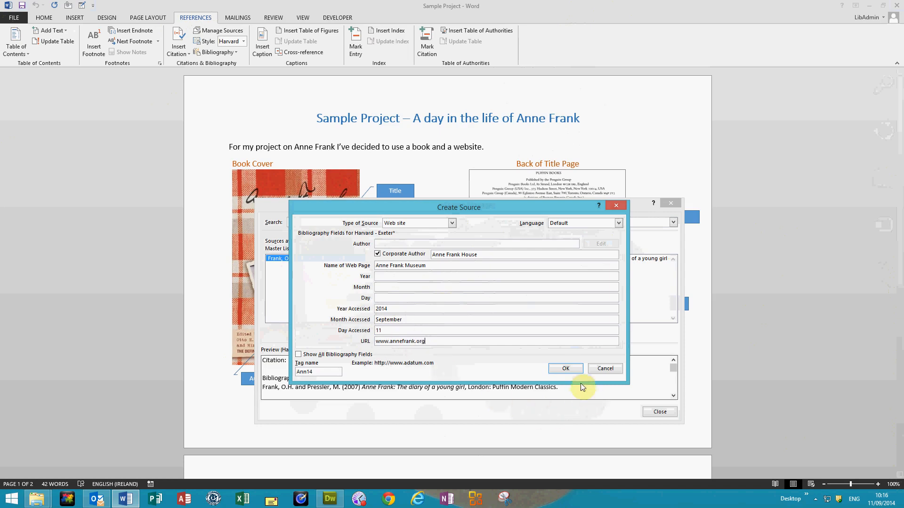
pyautogui.click(565, 369)
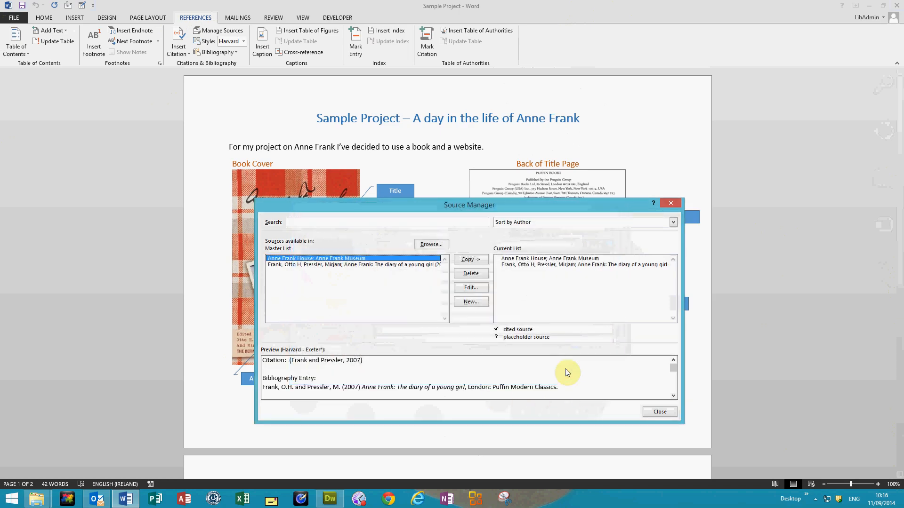
pyautogui.click(653, 415)
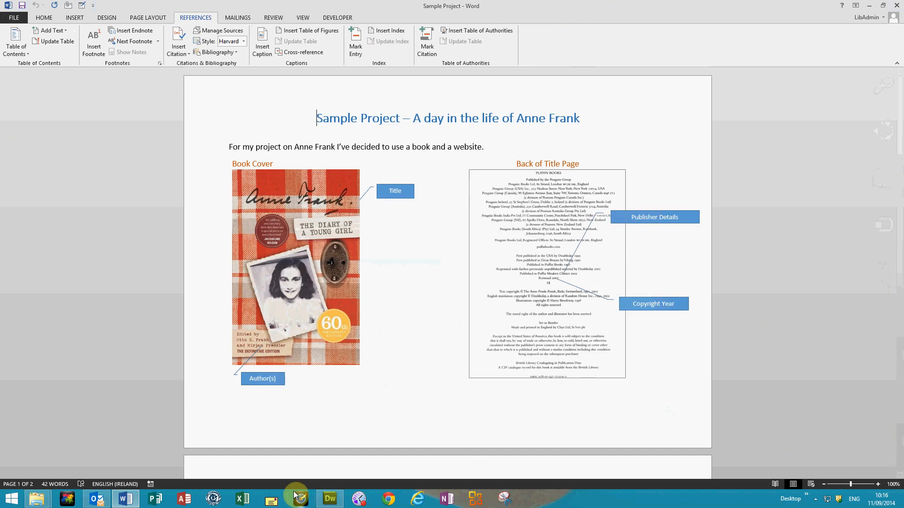
# Insert a page break below the website screenshot at the end of the document.
pyautogui.scroll(-10, 295, 484)
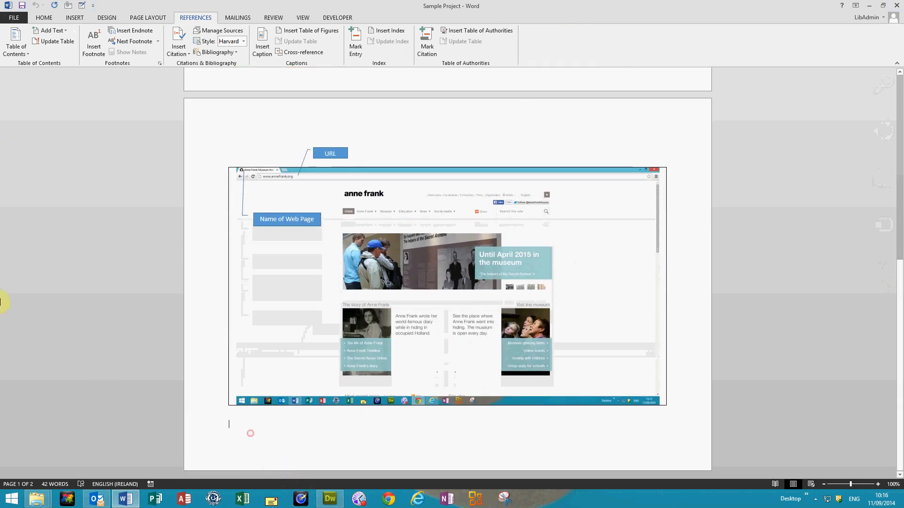
pyautogui.click(74, 17)
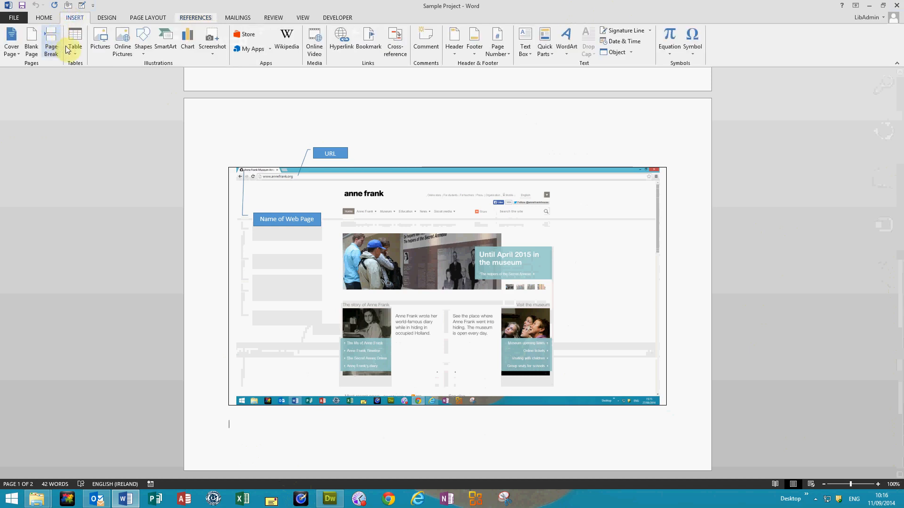
pyautogui.click(52, 47)
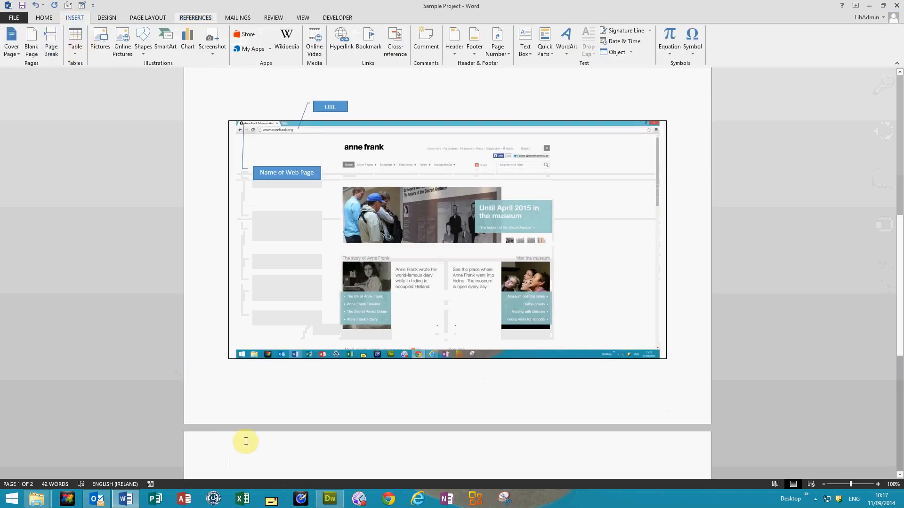
# Add the heading Bibliography on the new last page and start a new line below it.
pyautogui.write('Bi')
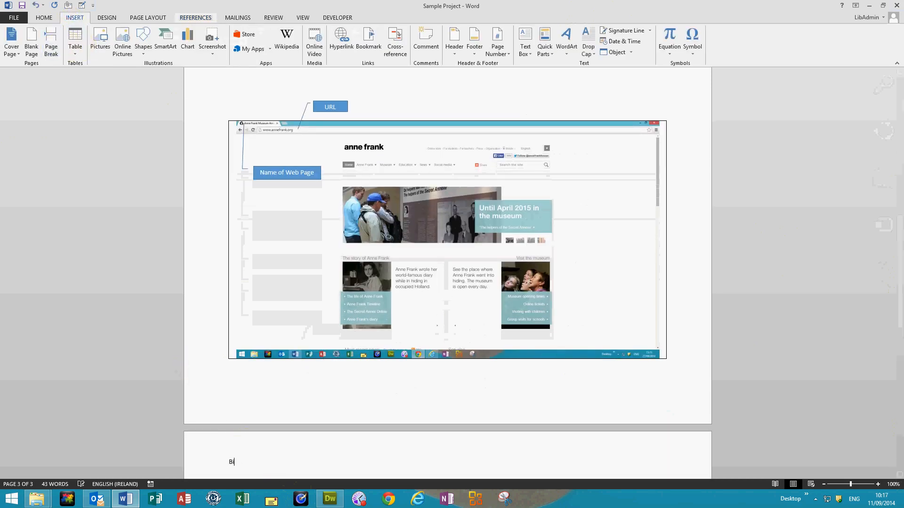
pyautogui.write('bliography')
pyautogui.press('Return')
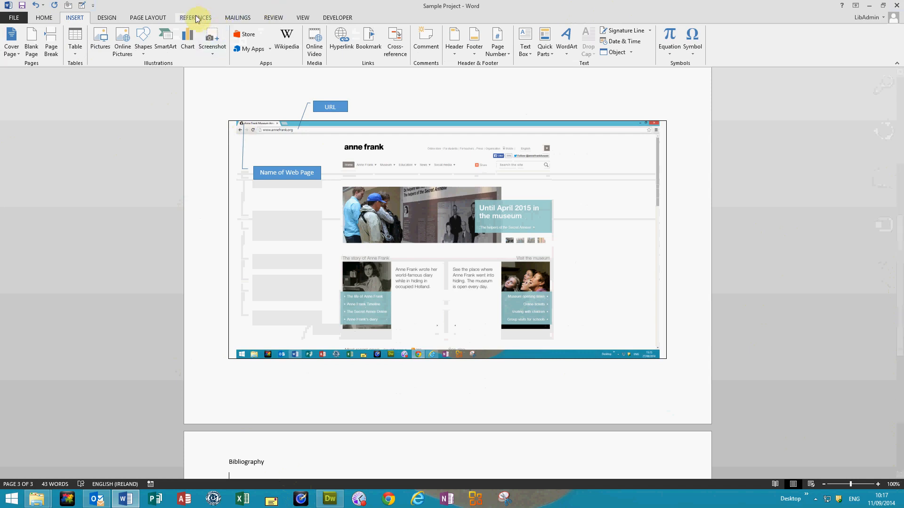
# Insert a bibliography of the document's sources, without a built-in title, below the Bibliography heading.
pyautogui.click(193, 17)
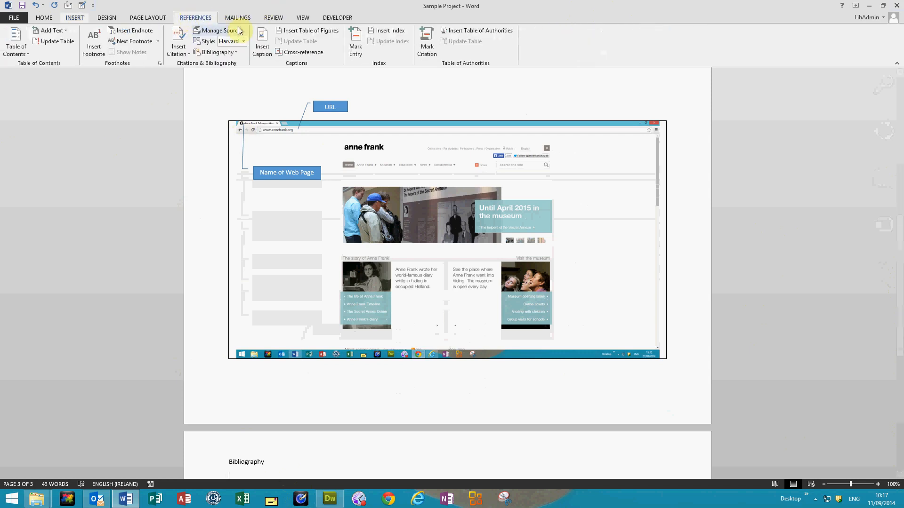
pyautogui.click(226, 52)
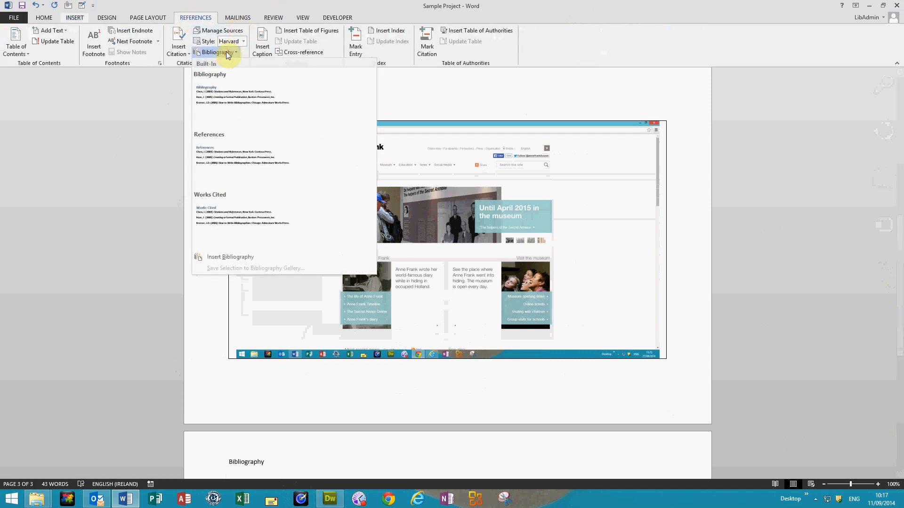
pyautogui.click(231, 257)
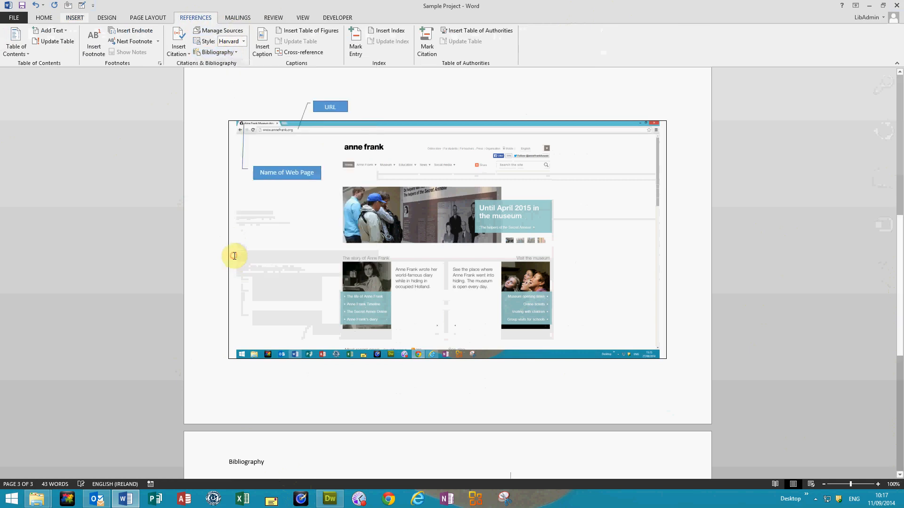
pyautogui.scroll(-3, 697, 466)
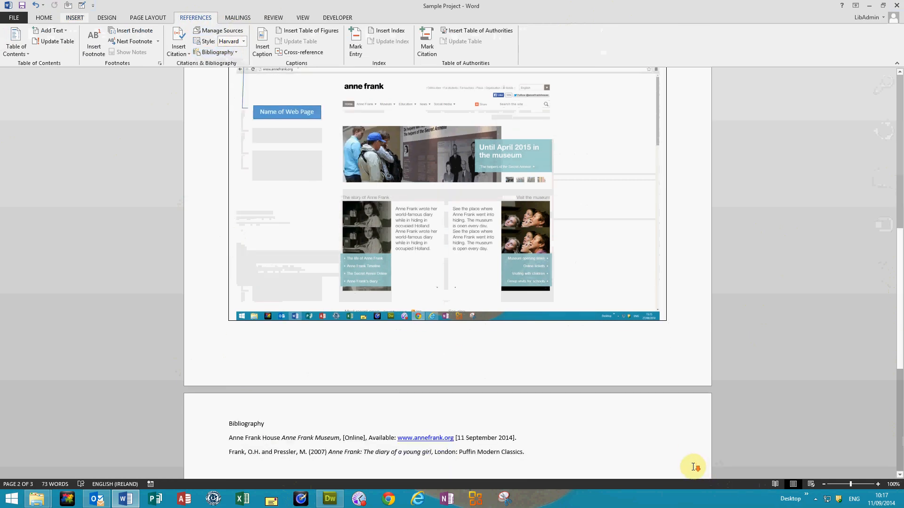